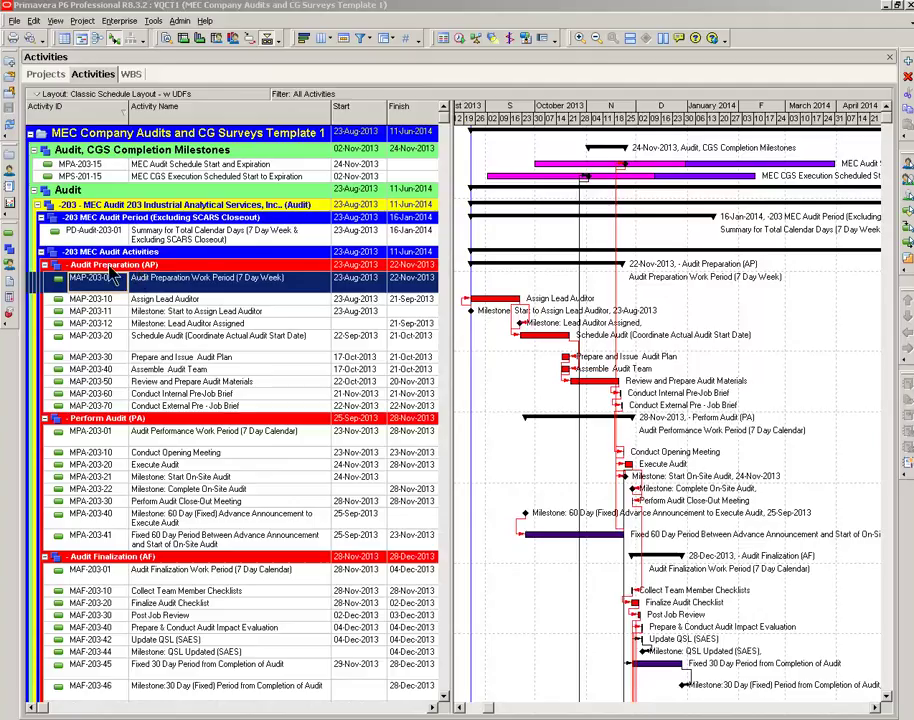
left_click(97, 430)
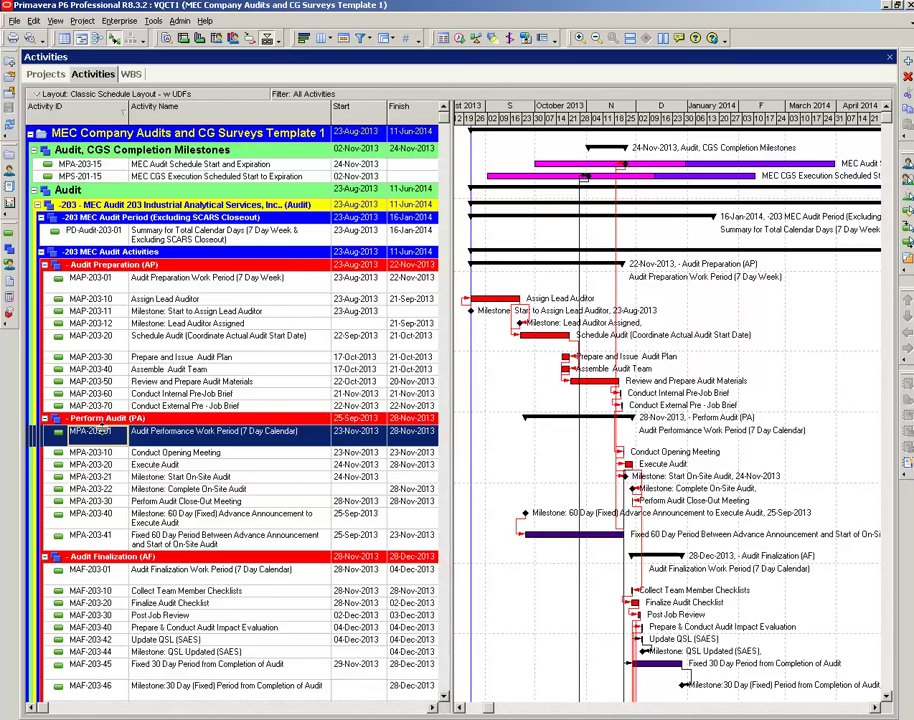
scroll(100, 430, "down", 3)
left_click(95, 474)
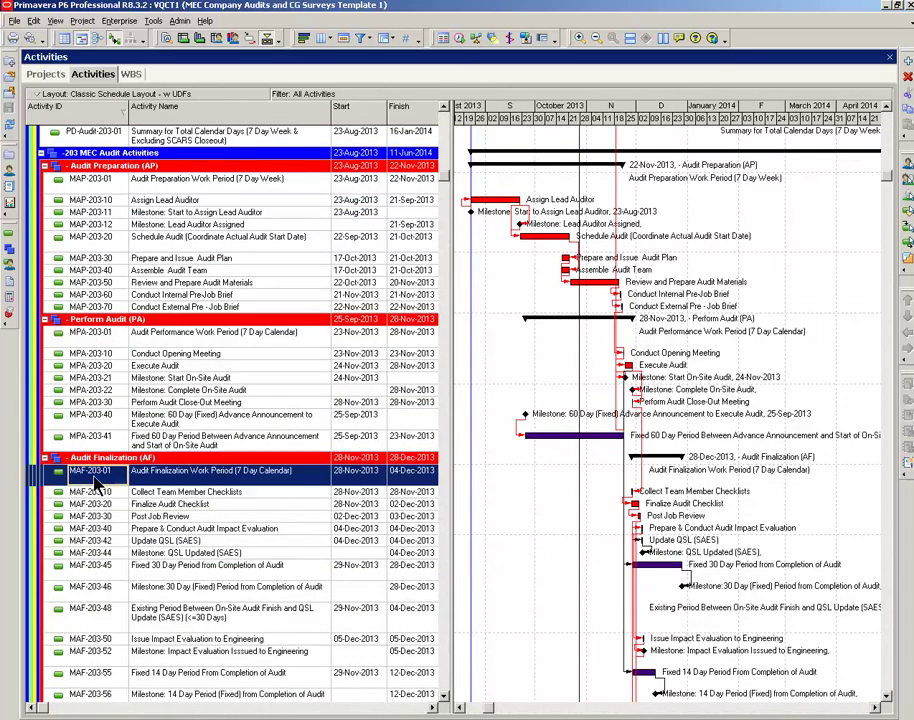
scroll(97, 484, "down", 3)
scroll(97, 487, "down", 4)
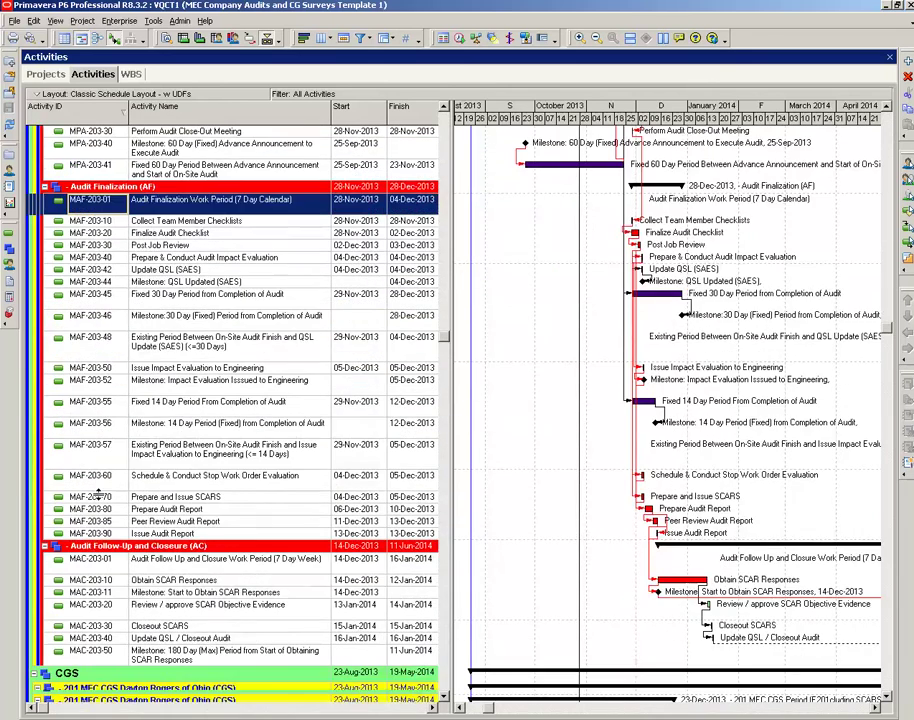
left_click(92, 558)
scroll(120, 520, "up", 2)
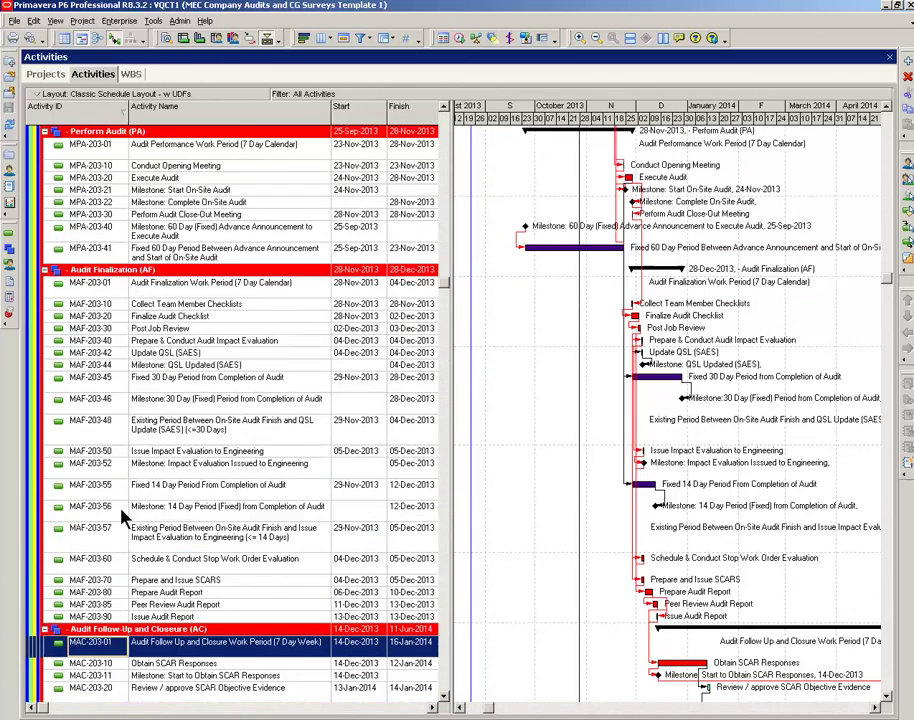
scroll(125, 500, "up", 6)
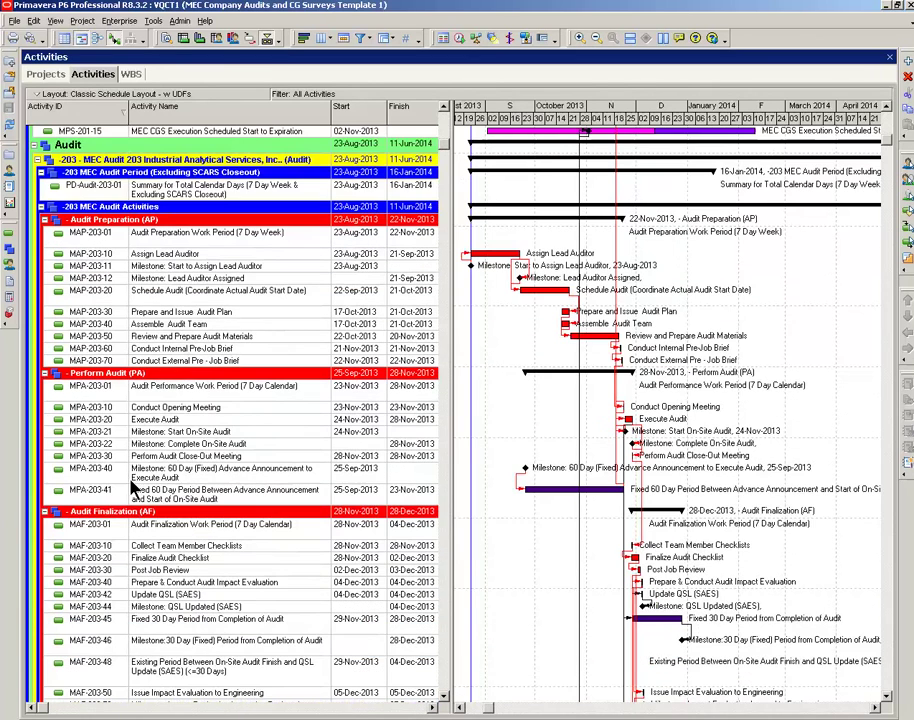
left_click(89, 238)
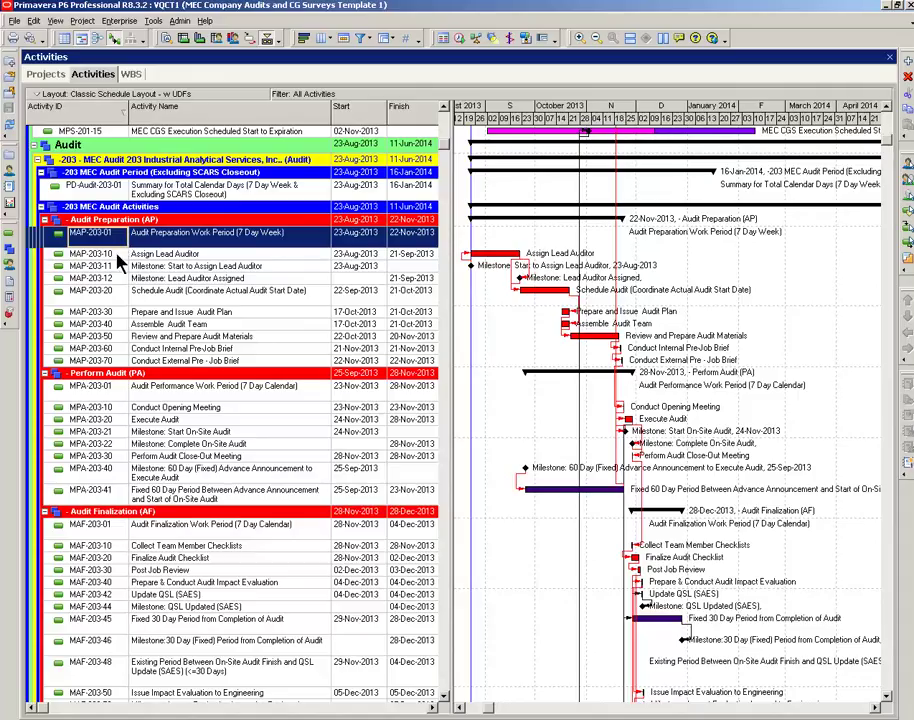
left_click(117, 256)
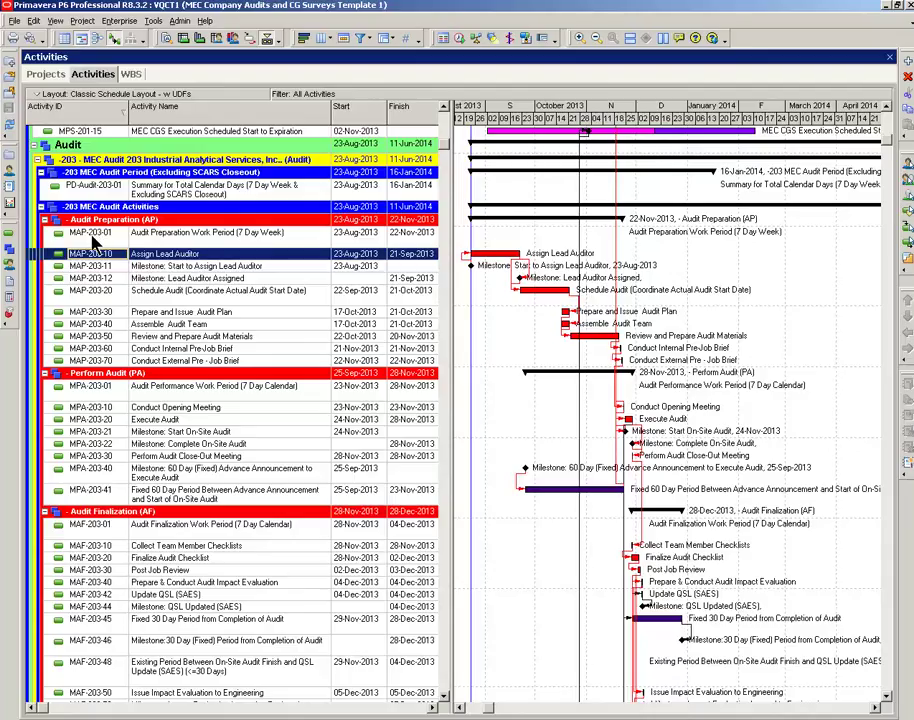
left_click(89, 234)
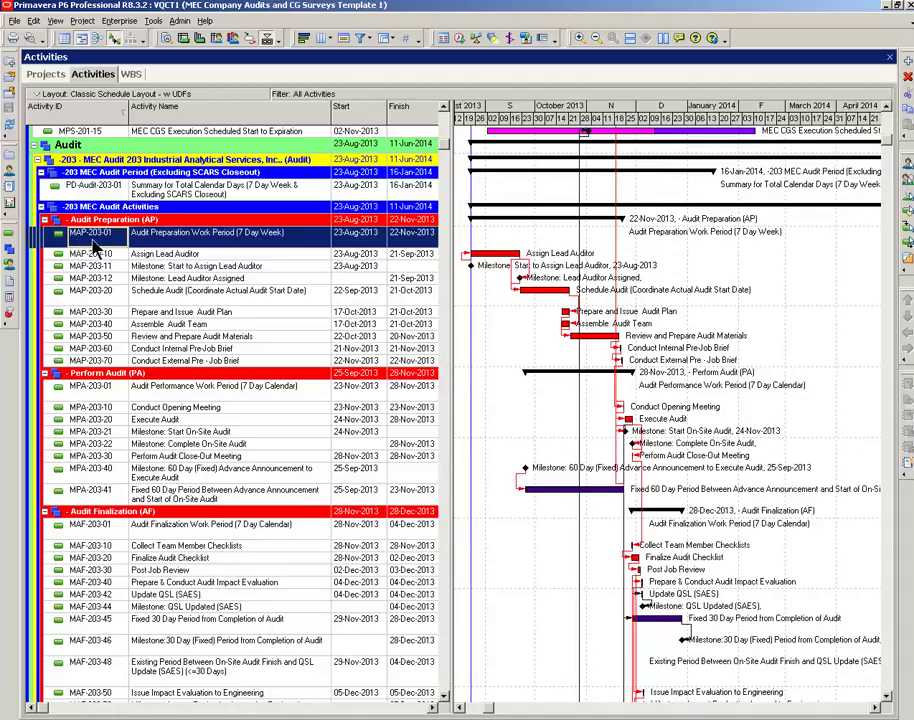
left_click(72, 363)
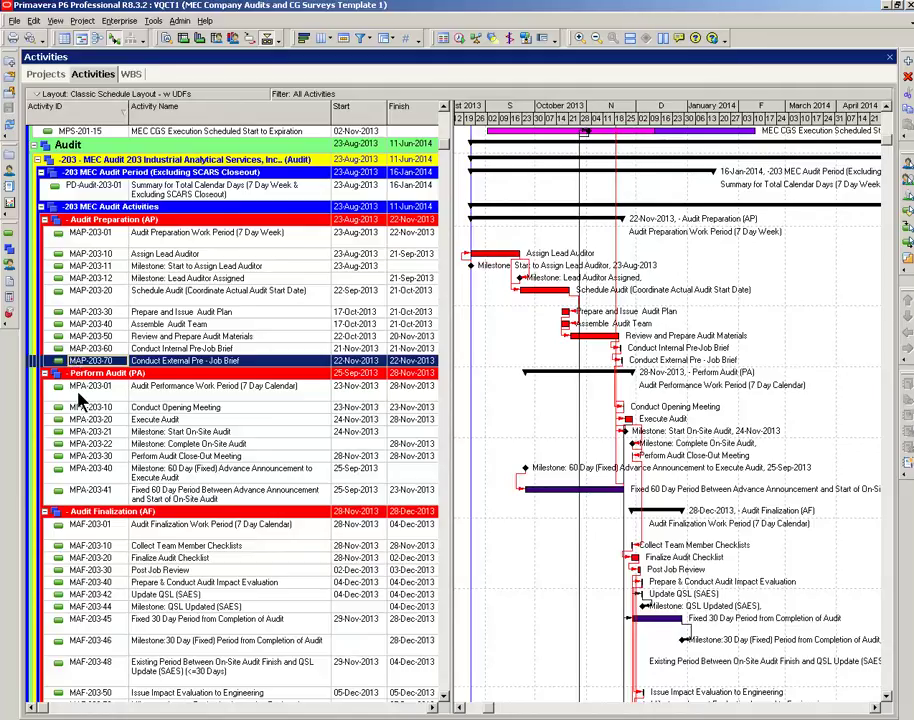
left_click(79, 390)
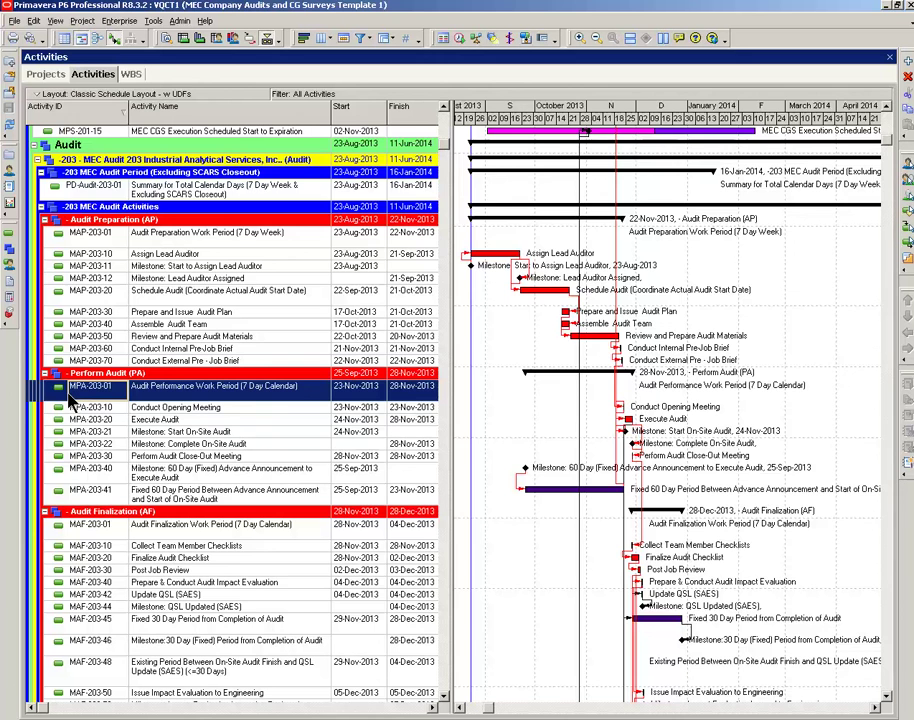
scroll(68, 396, "down", 3)
left_click(70, 402)
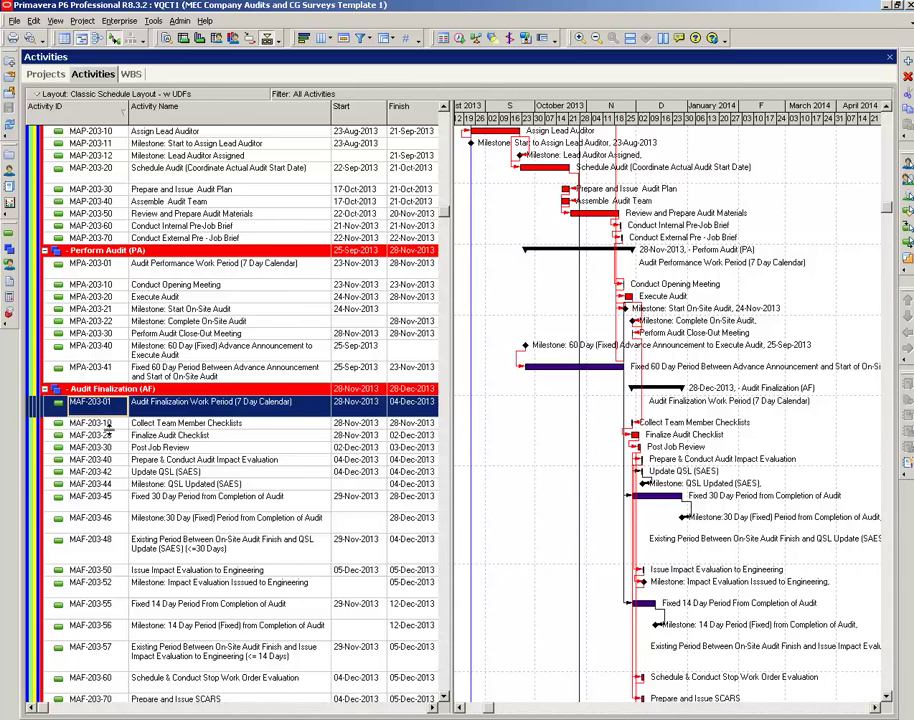
scroll(105, 428, "down", 3)
scroll(105, 428, "down", 3)
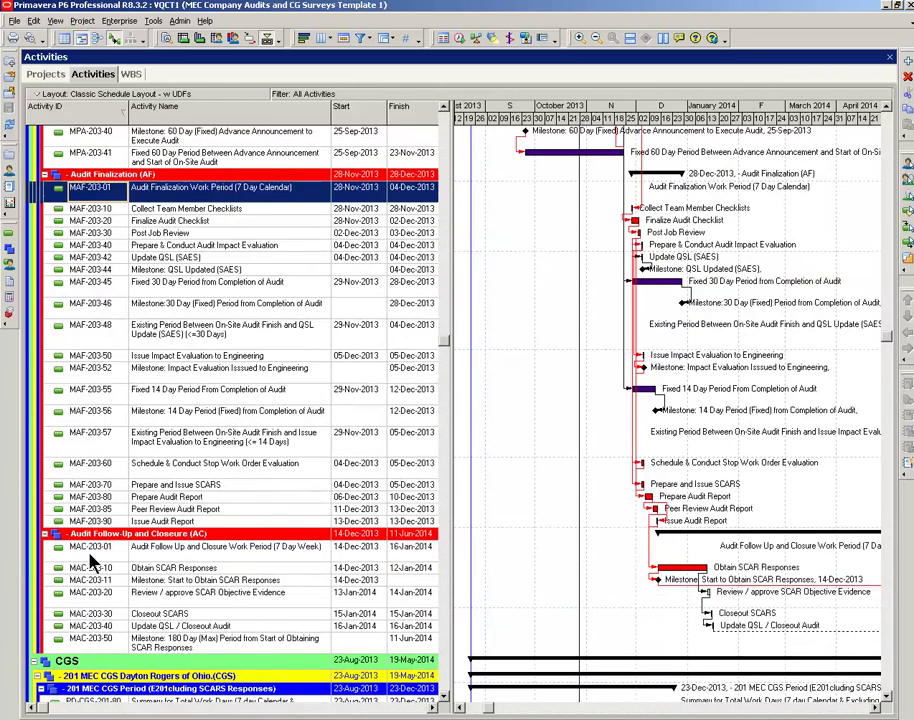
left_click(98, 549)
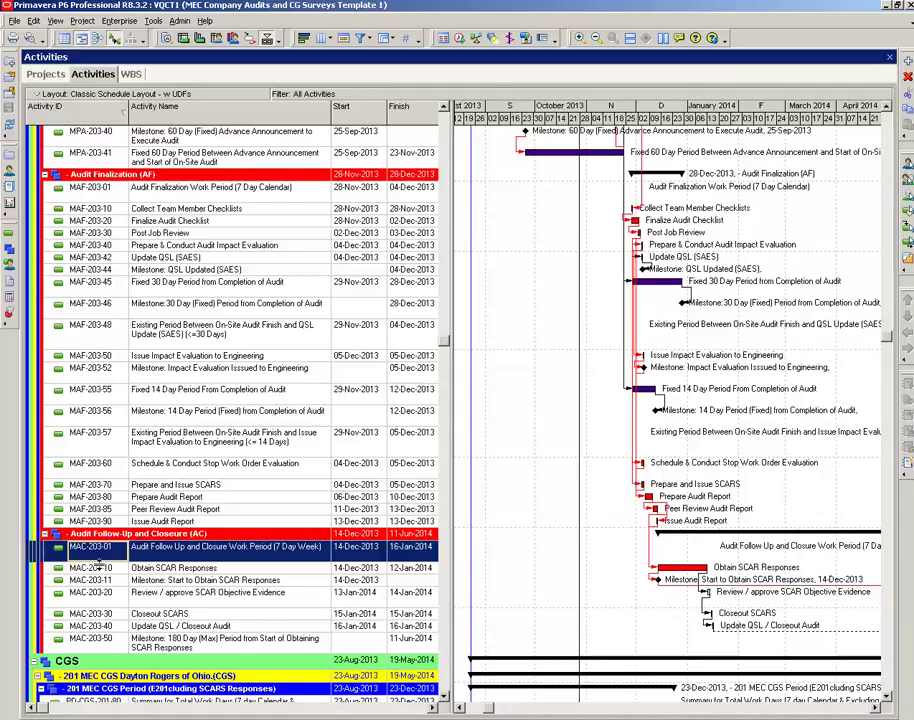
scroll(113, 565, "up", 3)
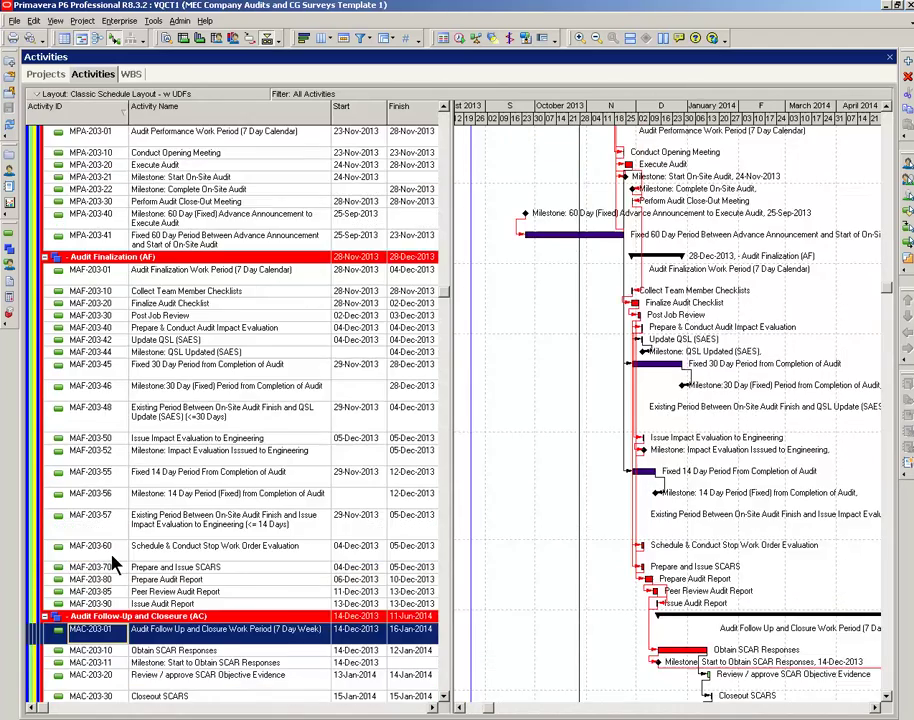
scroll(113, 565, "up", 10)
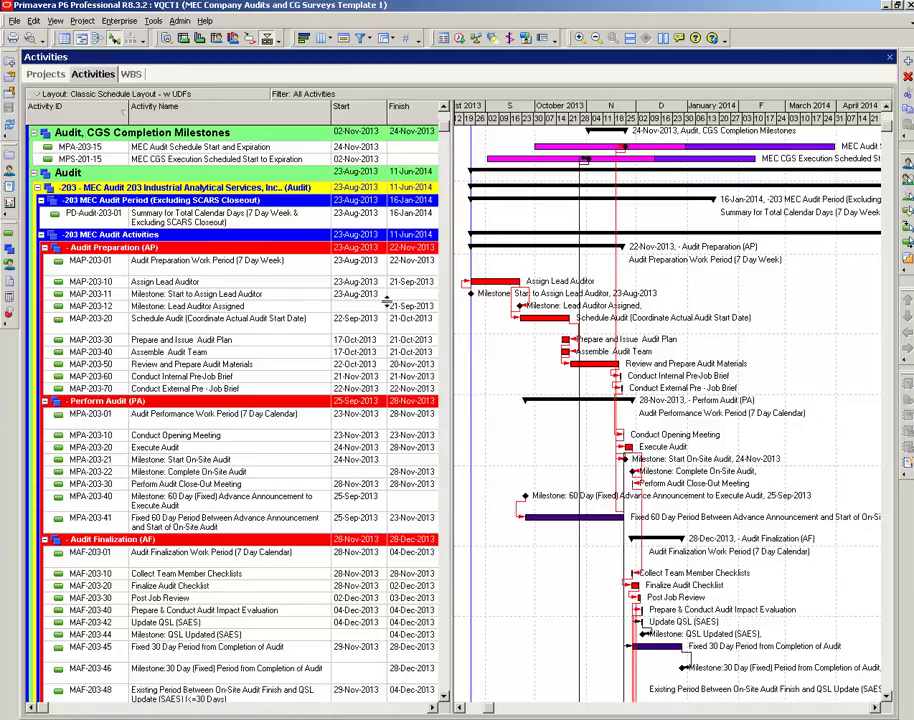
left_click_drag(447, 135, 451, 116)
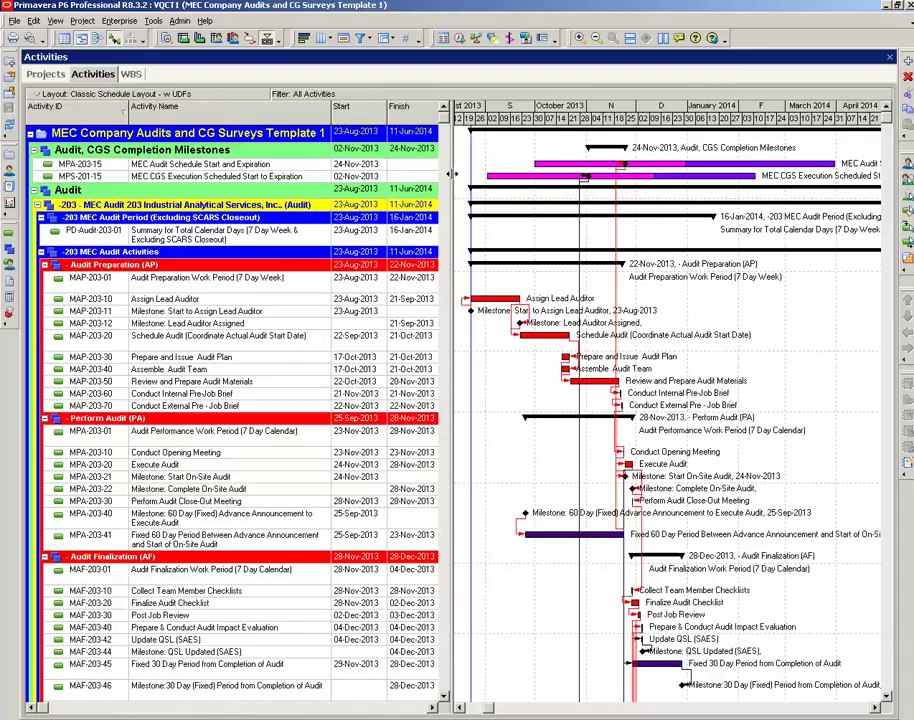
left_click_drag(452, 174, 570, 187)
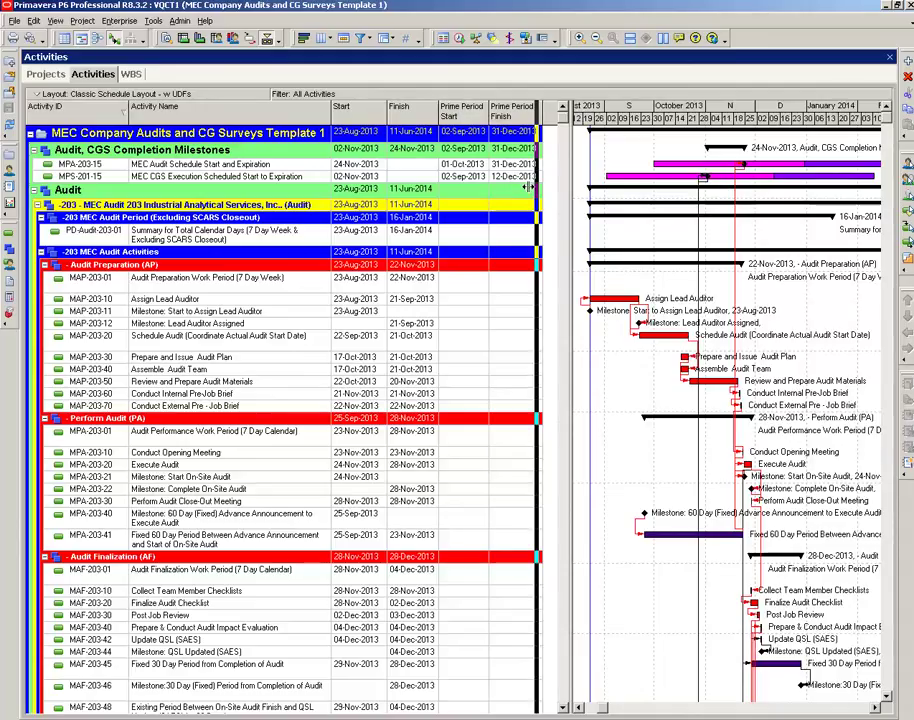
left_click_drag(488, 182, 449, 185)
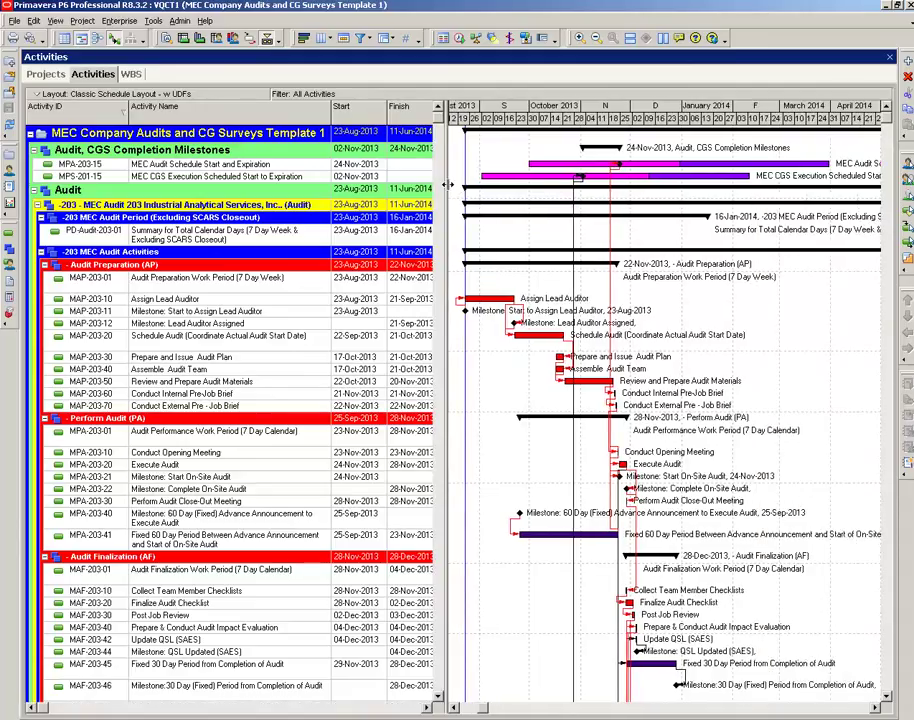
left_click(304, 40)
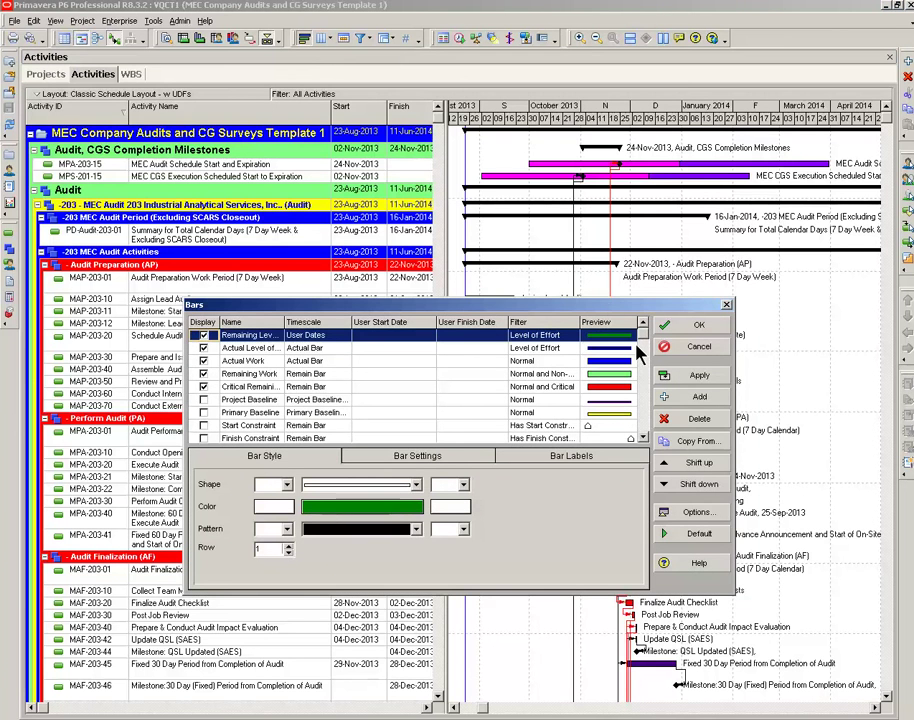
left_click_drag(647, 339, 645, 428)
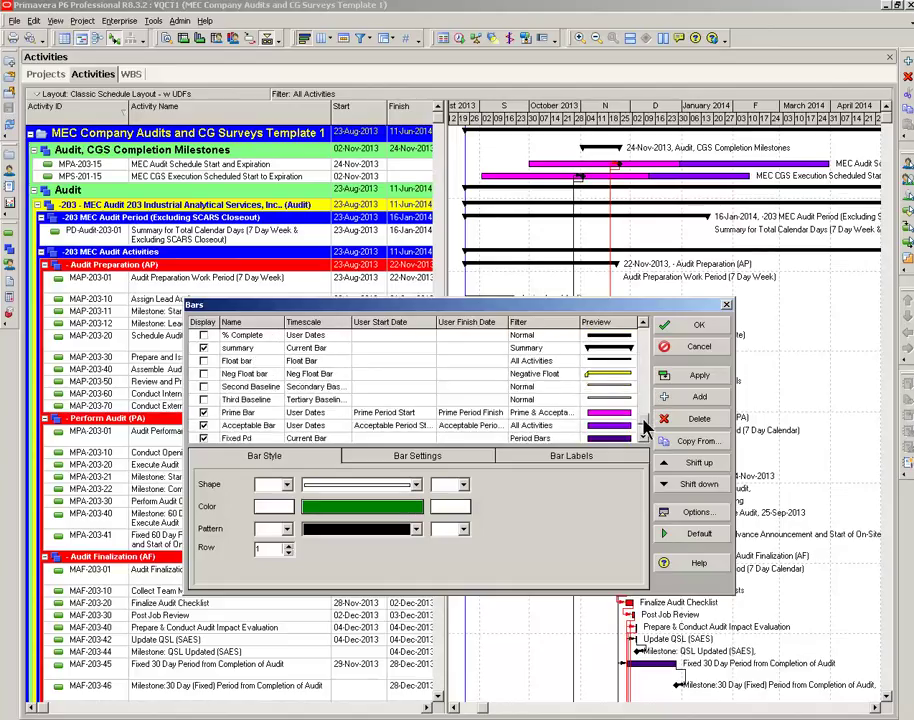
left_click(266, 425)
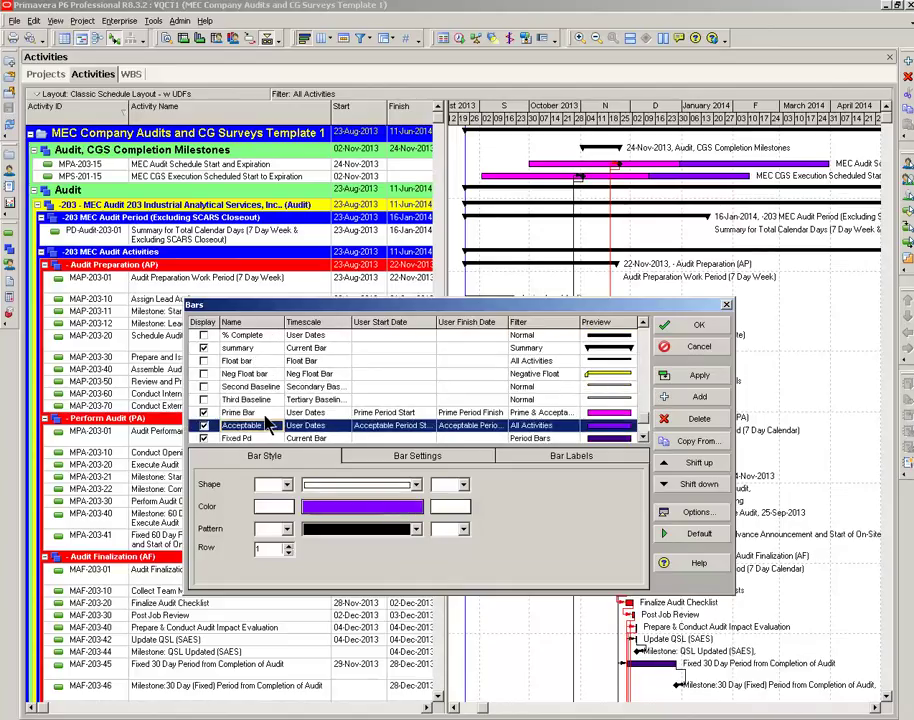
left_click(264, 414)
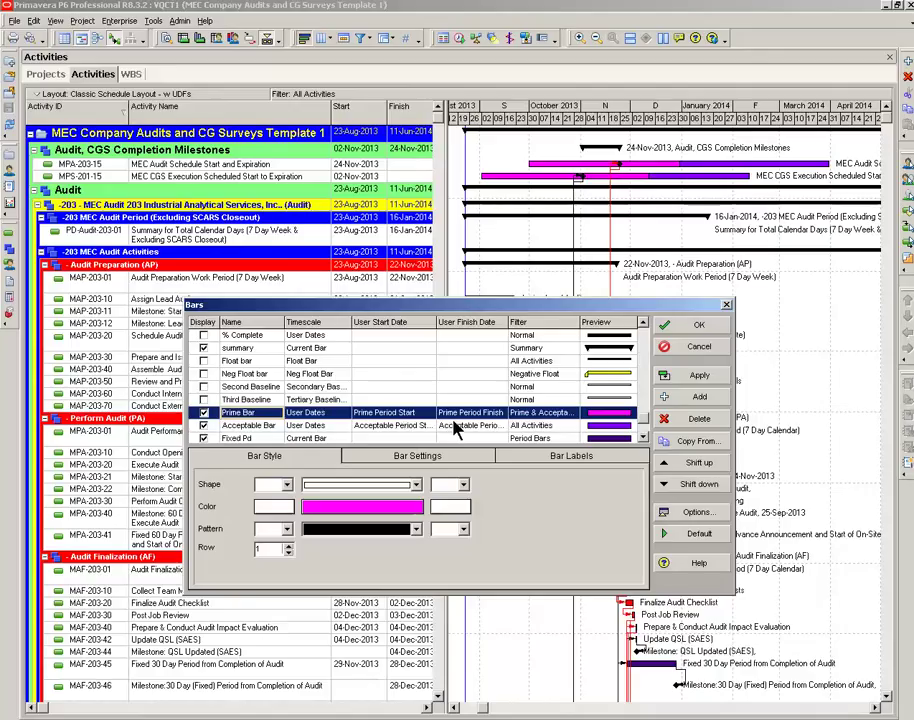
left_click(390, 426)
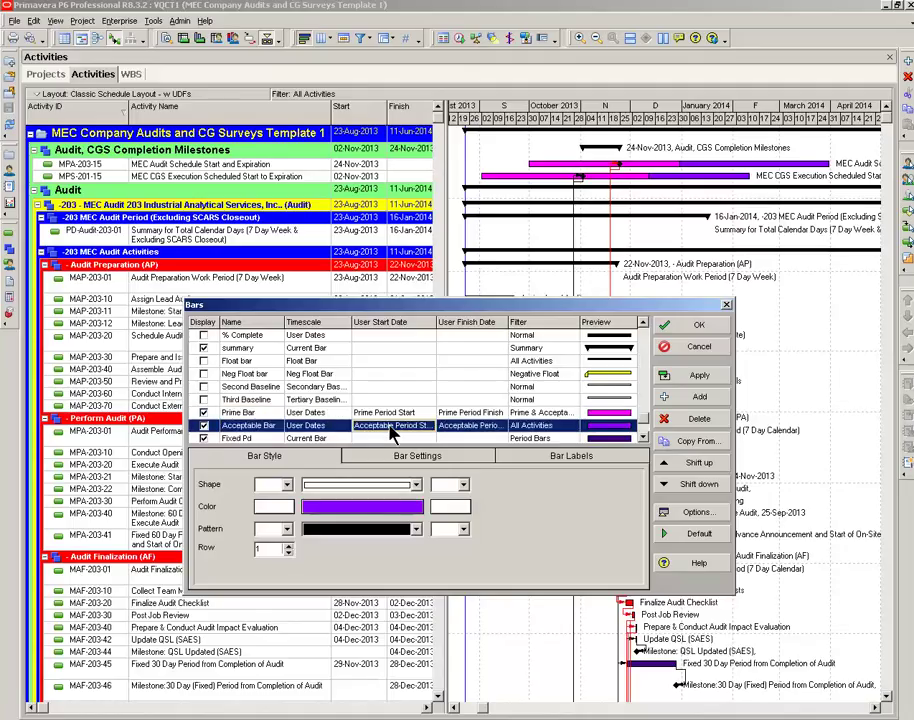
left_click(683, 327)
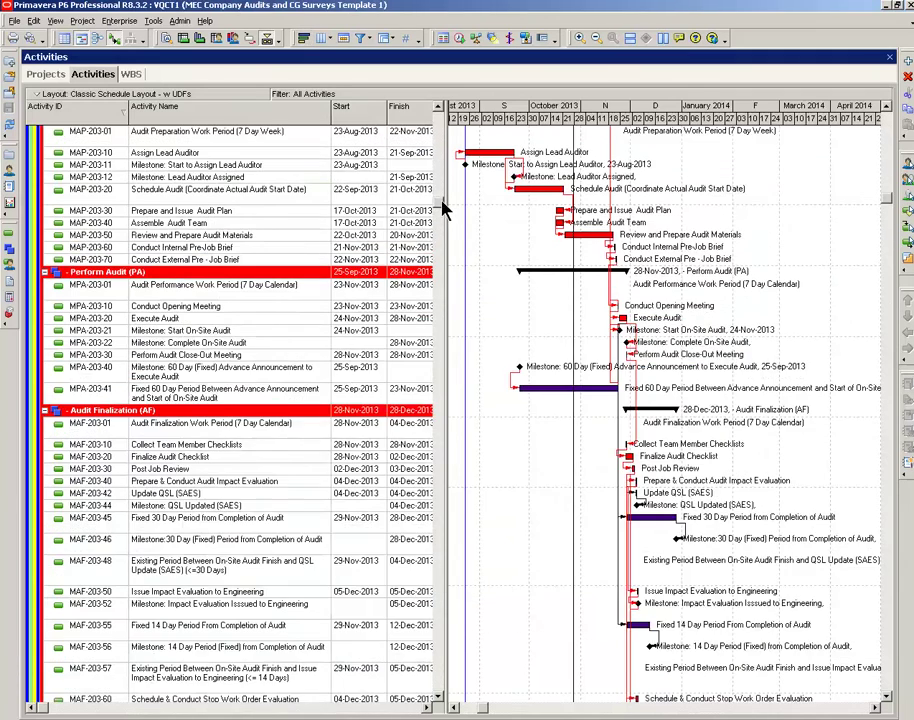
left_click_drag(435, 198, 441, 110)
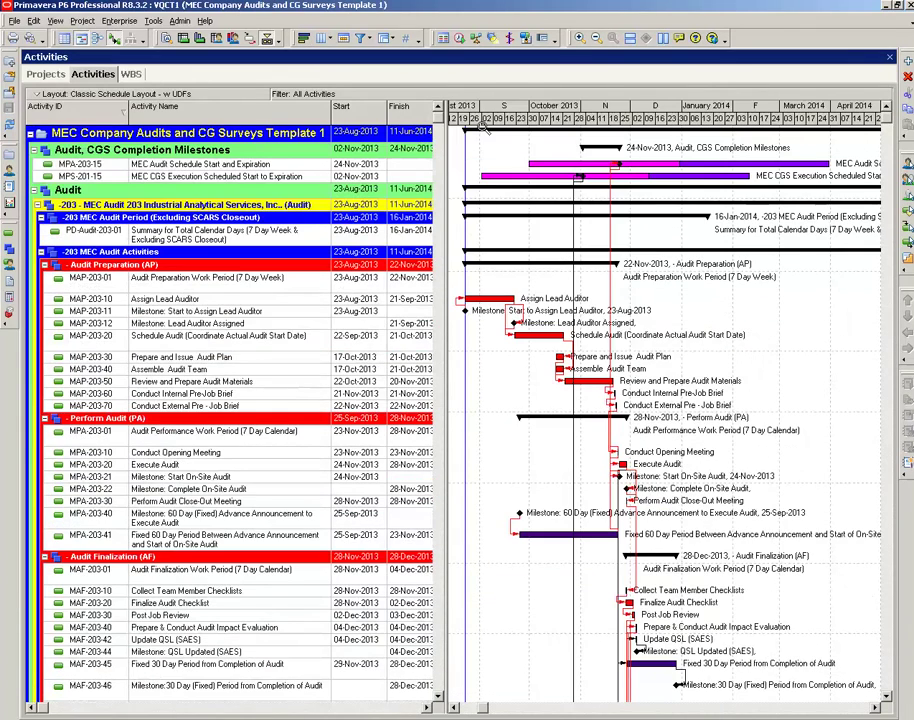